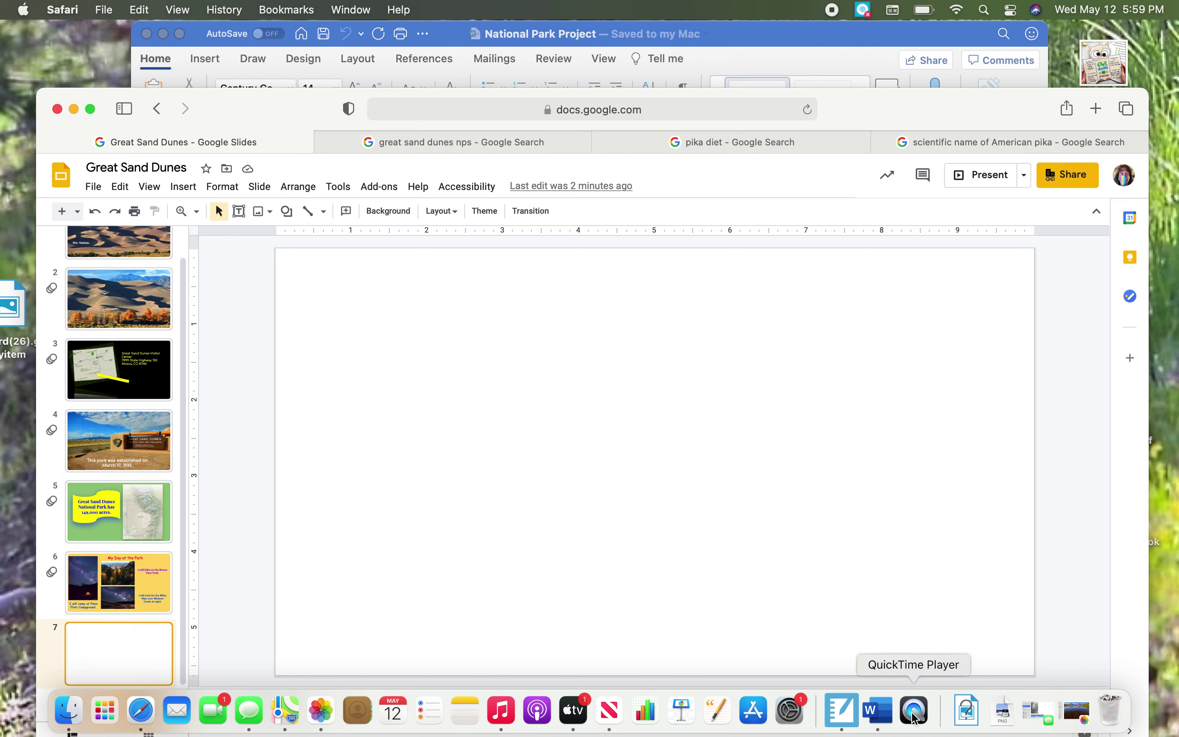
Step: Read the Slide 7 herbivore requirements in the National Park Project Word document
{"action": "left_click", "coordinate": [78, 212]}
{"action": "left_click", "coordinate": [589, 449]}
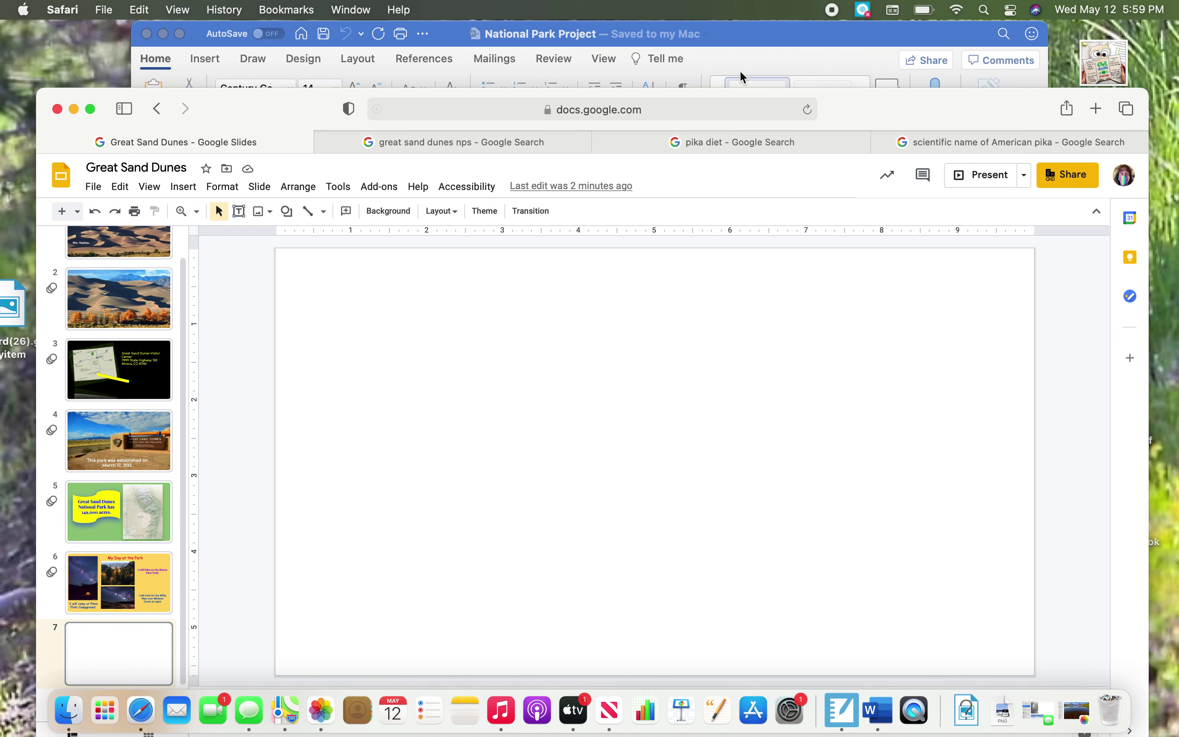
{"action": "left_click", "coordinate": [748, 54]}
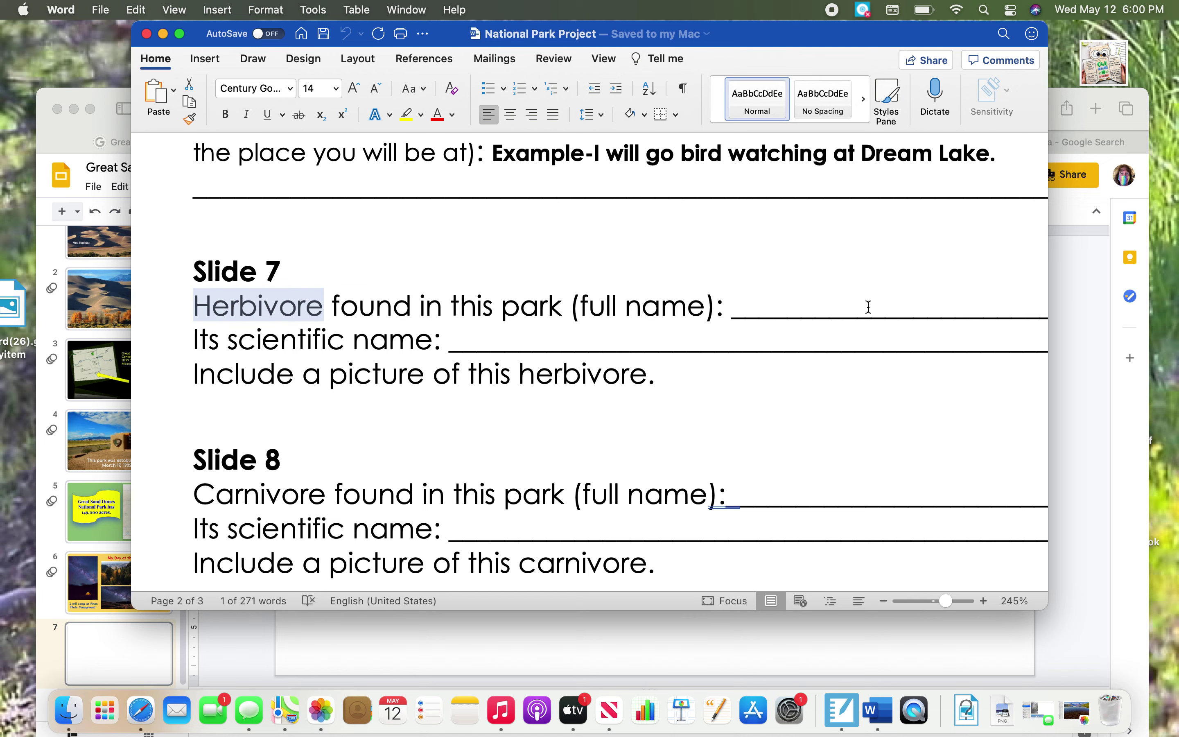
{"action": "left_click", "coordinate": [1089, 341]}
Step: Open the Great Sand Dunes National Park nps.gov site from the search results
{"action": "left_click", "coordinate": [504, 141]}
{"action": "scroll", "coordinate": [227, 232], "scroll_direction": "up", "scroll_amount": 4}
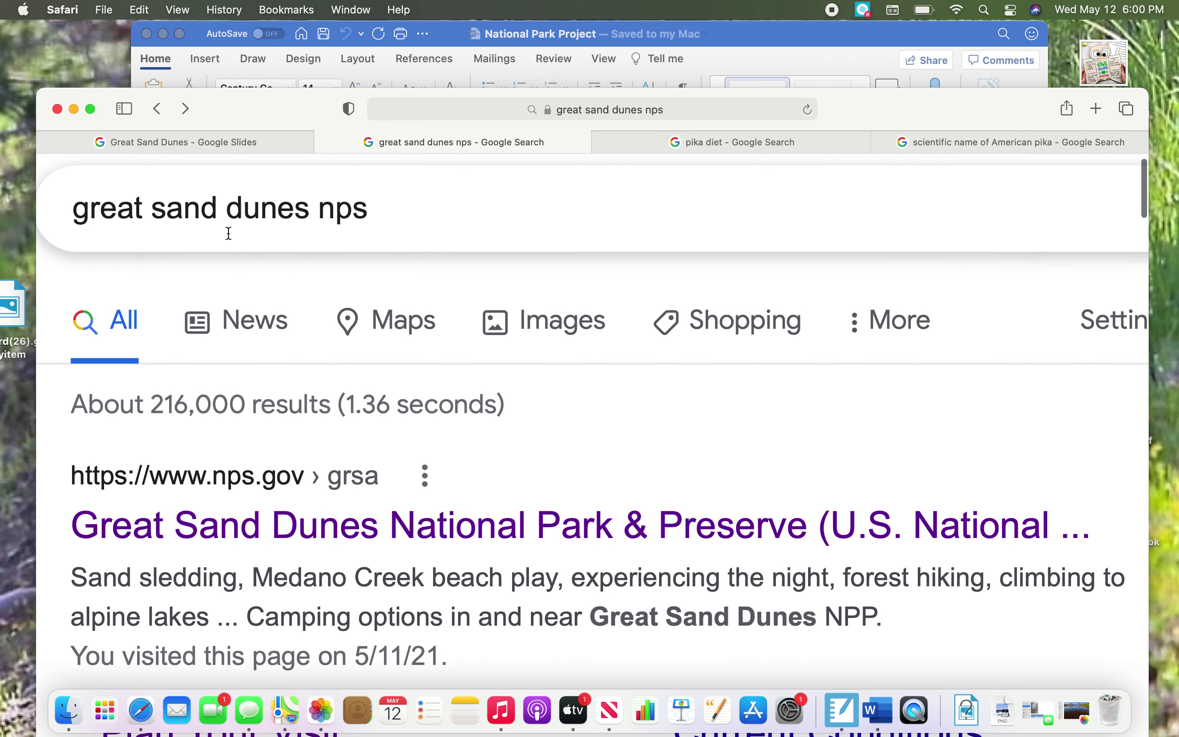
{"action": "left_click", "coordinate": [422, 532]}
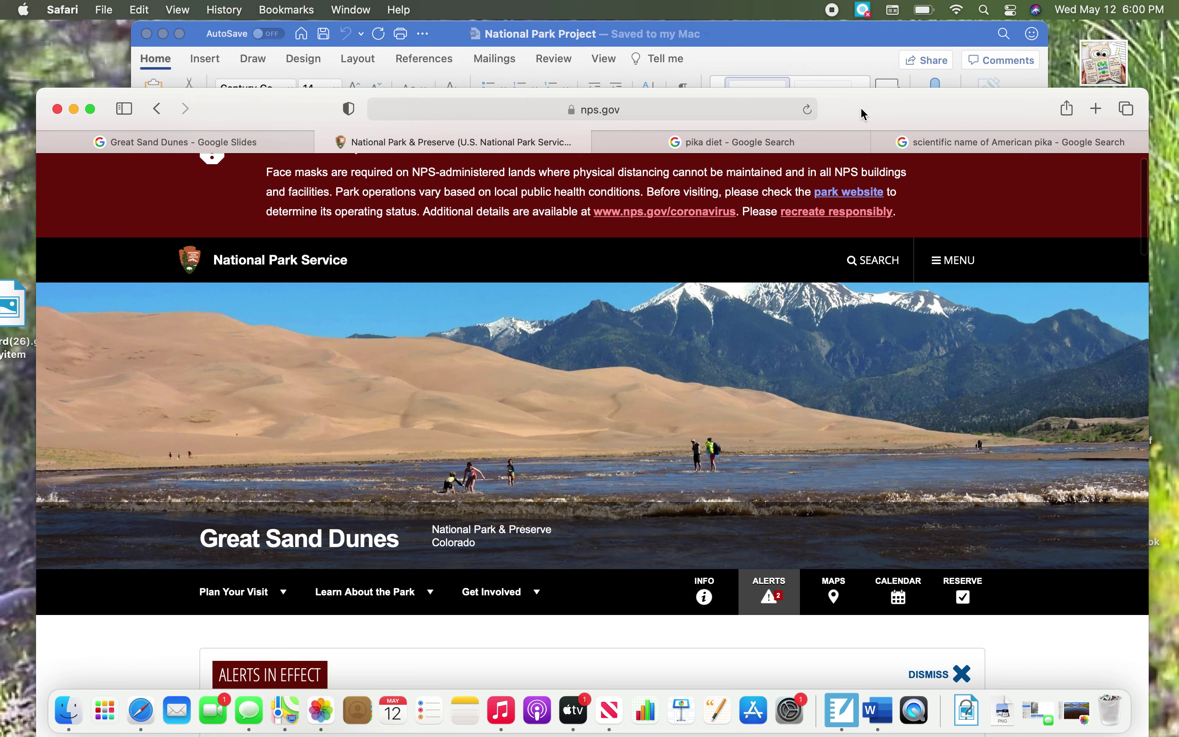
{"action": "left_click_drag", "start_coordinate": [860, 109], "coordinate": [850, 40]}
Step: Navigate the site menu to Learn About the Park > Nature > Animals
{"action": "left_click", "coordinate": [261, 530]}
{"action": "mouse_move", "coordinate": [356, 537]}
{"action": "scroll", "coordinate": [379, 541], "scroll_direction": "down", "scroll_amount": 5}
{"action": "mouse_move", "coordinate": [321, 492]}
{"action": "mouse_move", "coordinate": [453, 492]}
Step: Open the park's Mammals page and read down to the American pika section
{"action": "left_click", "coordinate": [615, 618]}
{"action": "scroll", "coordinate": [502, 628], "scroll_direction": "down", "scroll_amount": 10}
{"action": "scroll", "coordinate": [507, 595], "scroll_direction": "down", "scroll_amount": 5}
{"action": "scroll", "coordinate": [330, 202], "scroll_direction": "up", "scroll_amount": 1}
{"action": "scroll", "coordinate": [655, 387], "scroll_direction": "down", "scroll_amount": 3}
{"action": "scroll", "coordinate": [385, 397], "scroll_direction": "down", "scroll_amount": 5}
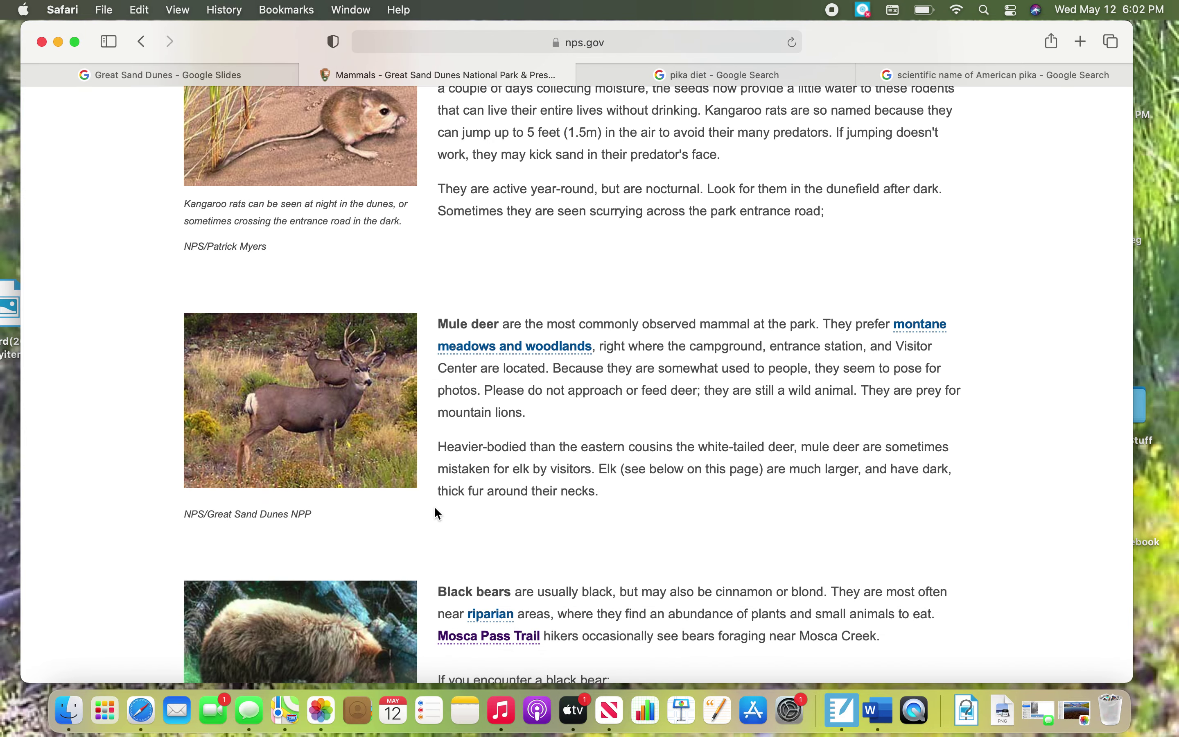
{"action": "scroll", "coordinate": [407, 518], "scroll_direction": "down", "scroll_amount": 8}
{"action": "scroll", "coordinate": [409, 522], "scroll_direction": "down", "scroll_amount": 6}
{"action": "scroll", "coordinate": [410, 522], "scroll_direction": "down", "scroll_amount": 10}
{"action": "scroll", "coordinate": [505, 555], "scroll_direction": "down", "scroll_amount": 6}
{"action": "scroll", "coordinate": [504, 557], "scroll_direction": "down", "scroll_amount": 5}
{"action": "scroll", "coordinate": [504, 557], "scroll_direction": "down", "scroll_amount": 2}
Step: Change the pika diet query to 'American pika diet' and select 'diet' for removal
{"action": "left_click", "coordinate": [703, 77]}
{"action": "left_click", "coordinate": [148, 122]}
{"action": "type", "text": "American pika diet"}
{"action": "scroll", "coordinate": [242, 121], "scroll_direction": "up", "scroll_amount": 2}
{"action": "scroll", "coordinate": [244, 121], "scroll_direction": "up", "scroll_amount": 2}
{"action": "left_click_drag", "start_coordinate": [213, 119], "coordinate": [243, 119]}
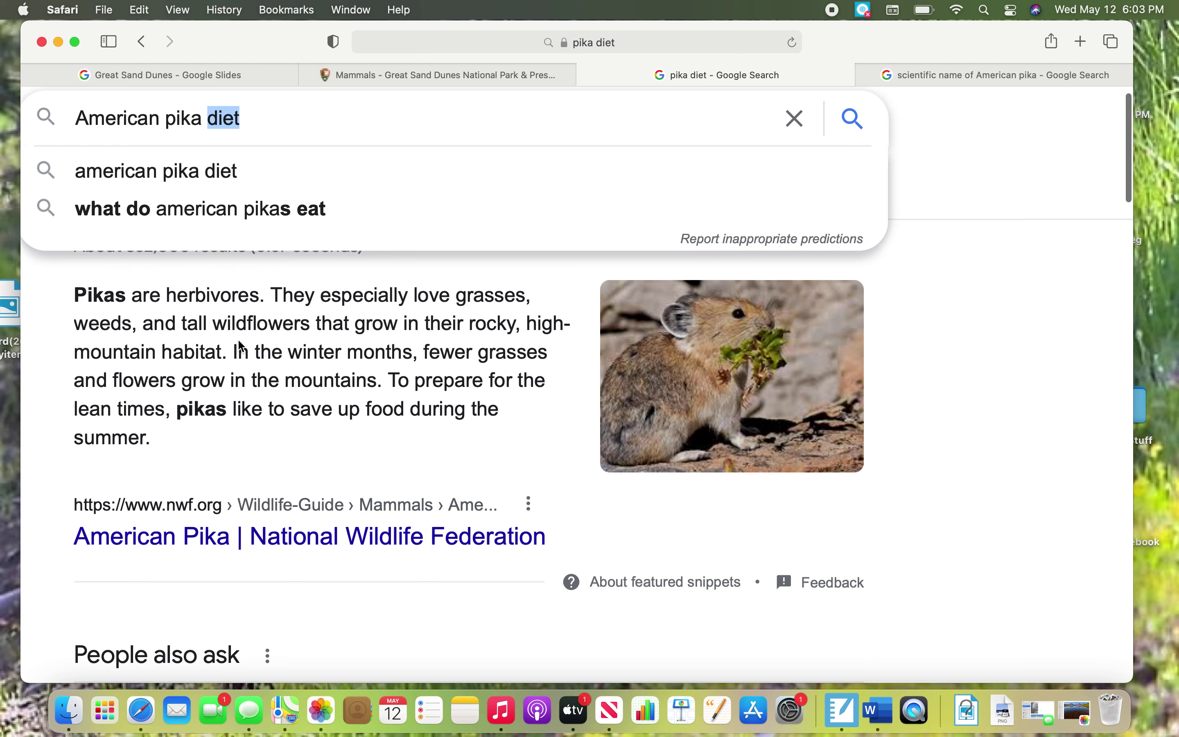
{"action": "scroll", "coordinate": [650, 269], "scroll_direction": "up", "scroll_amount": 1}
{"action": "left_click", "coordinate": [264, 146]}
Step: Search 'American pika' and show the Google Images results
{"action": "key", "text": "BackSpace"}
{"action": "key", "text": "BackSpace"}
{"action": "key", "text": "BackSpace"}
{"action": "key", "text": "BackSpace"}
{"action": "key", "text": "Return"}
{"action": "left_click", "coordinate": [218, 162]}
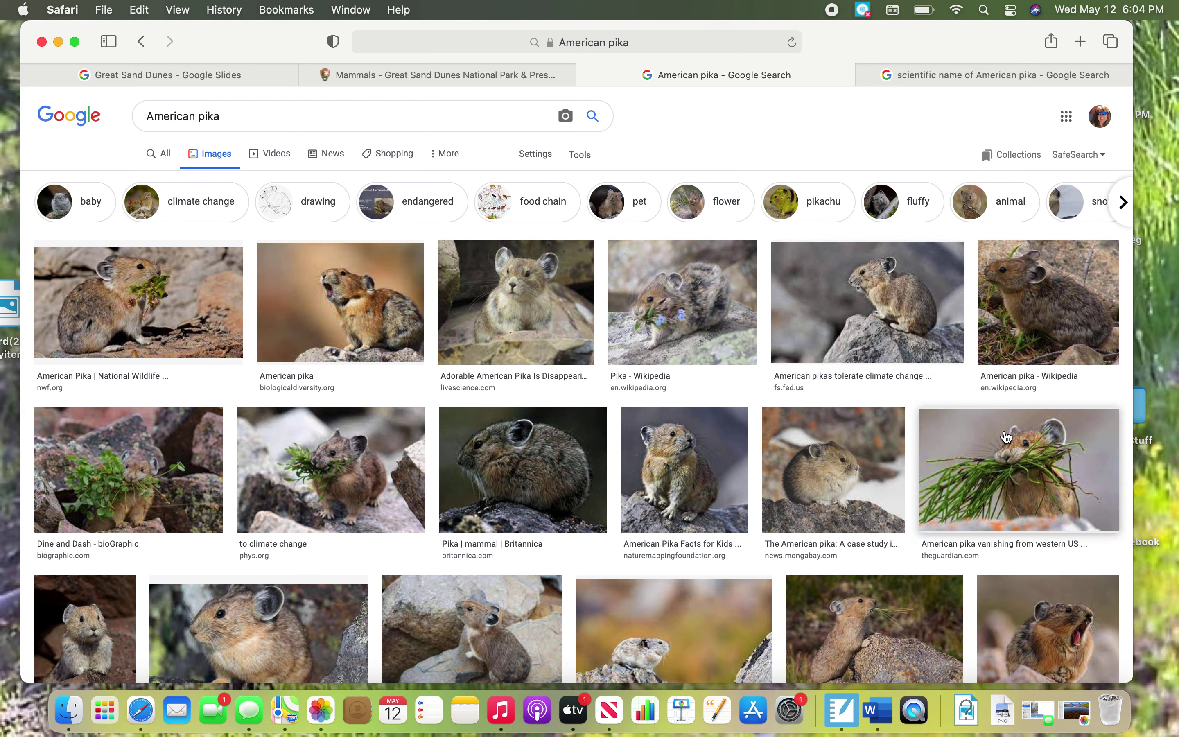
{"action": "scroll", "coordinate": [735, 570], "scroll_direction": "down", "scroll_amount": 5}
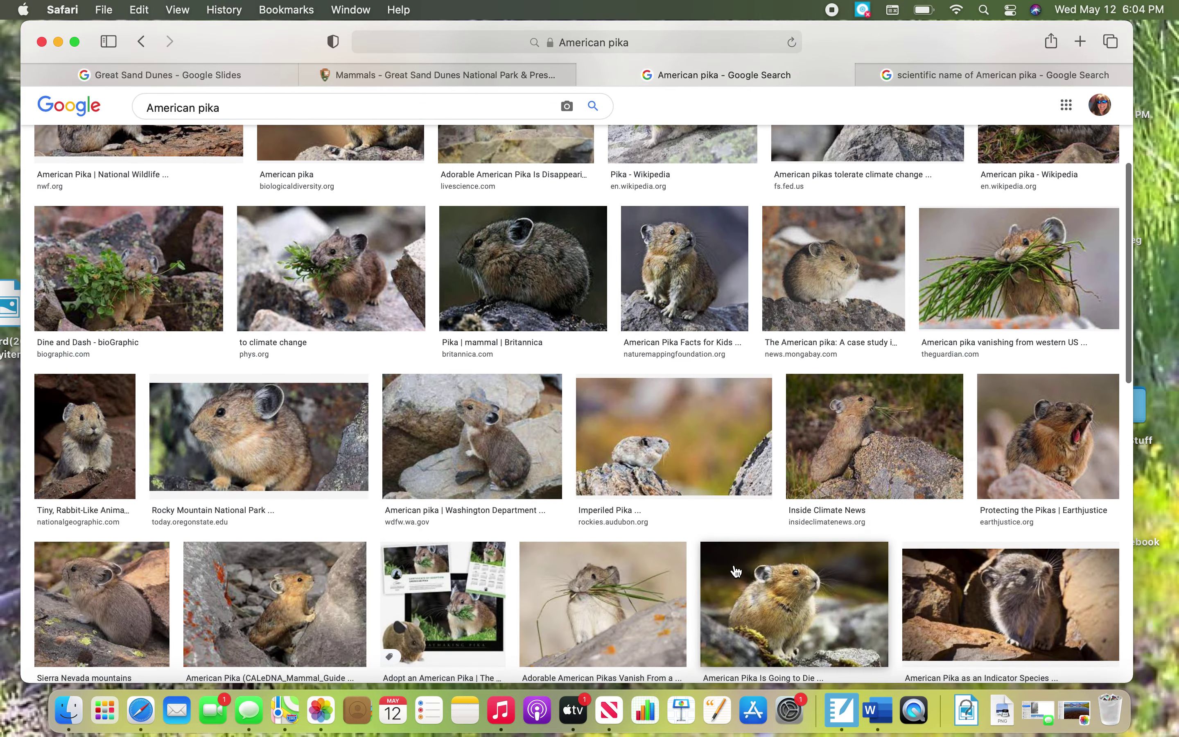
{"action": "scroll", "coordinate": [735, 571], "scroll_direction": "down", "scroll_amount": 4}
{"action": "scroll", "coordinate": [736, 571], "scroll_direction": "up", "scroll_amount": 10}
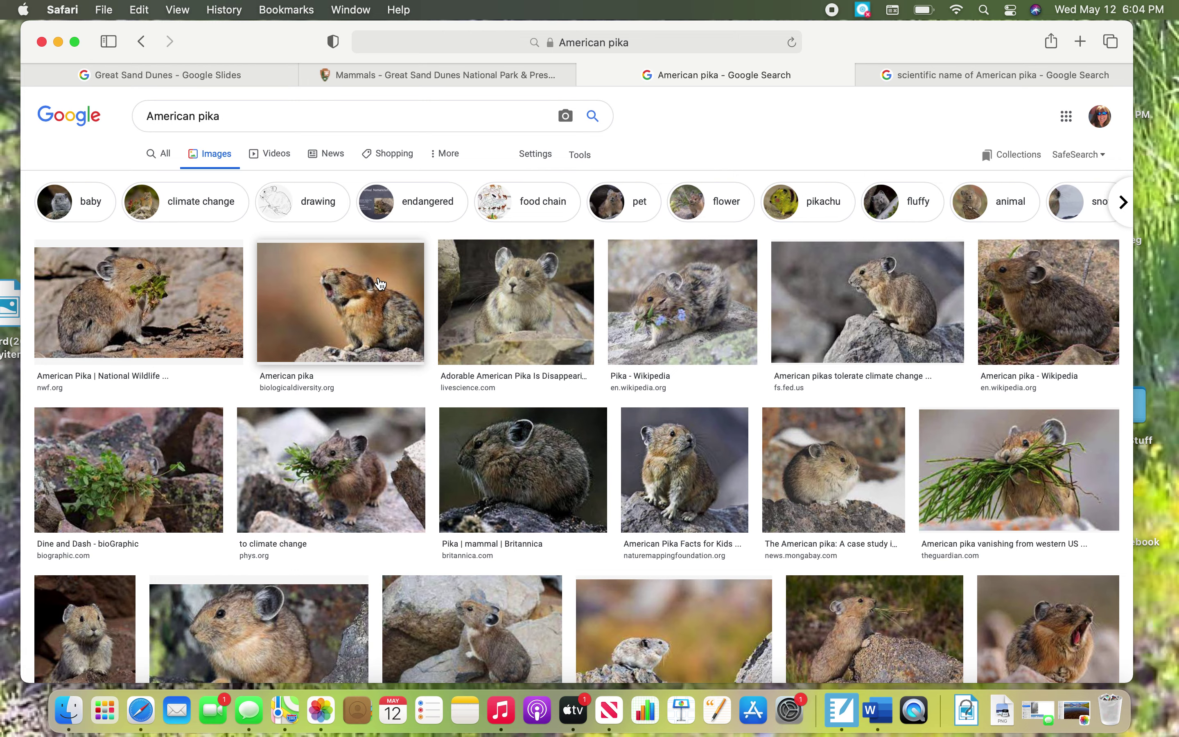
Step: Preview the photo of a pika calling from a rock, then dismiss its context menu
{"action": "left_click", "coordinate": [380, 283]}
{"action": "right_click", "coordinate": [850, 223]}
{"action": "left_click", "coordinate": [224, 74]}
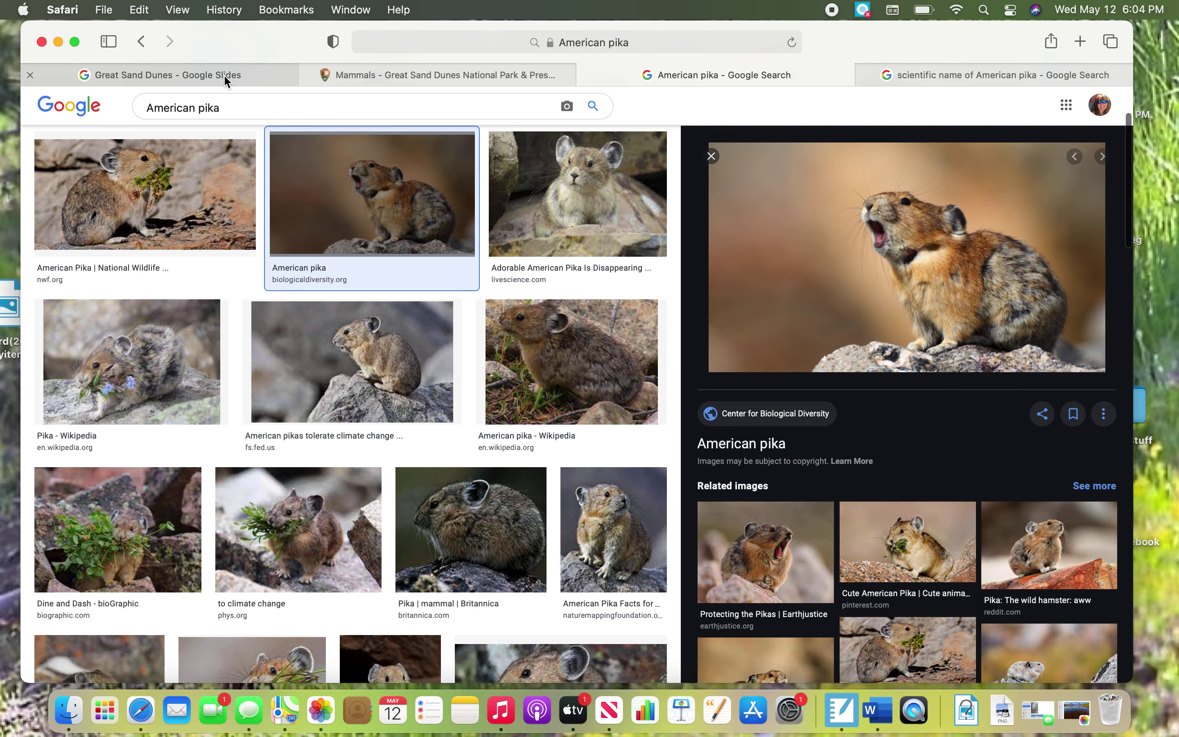
{"action": "left_click", "coordinate": [223, 74]}
Step: Upload the downloaded pika photo as slide 7's background image
{"action": "left_click", "coordinate": [378, 146]}
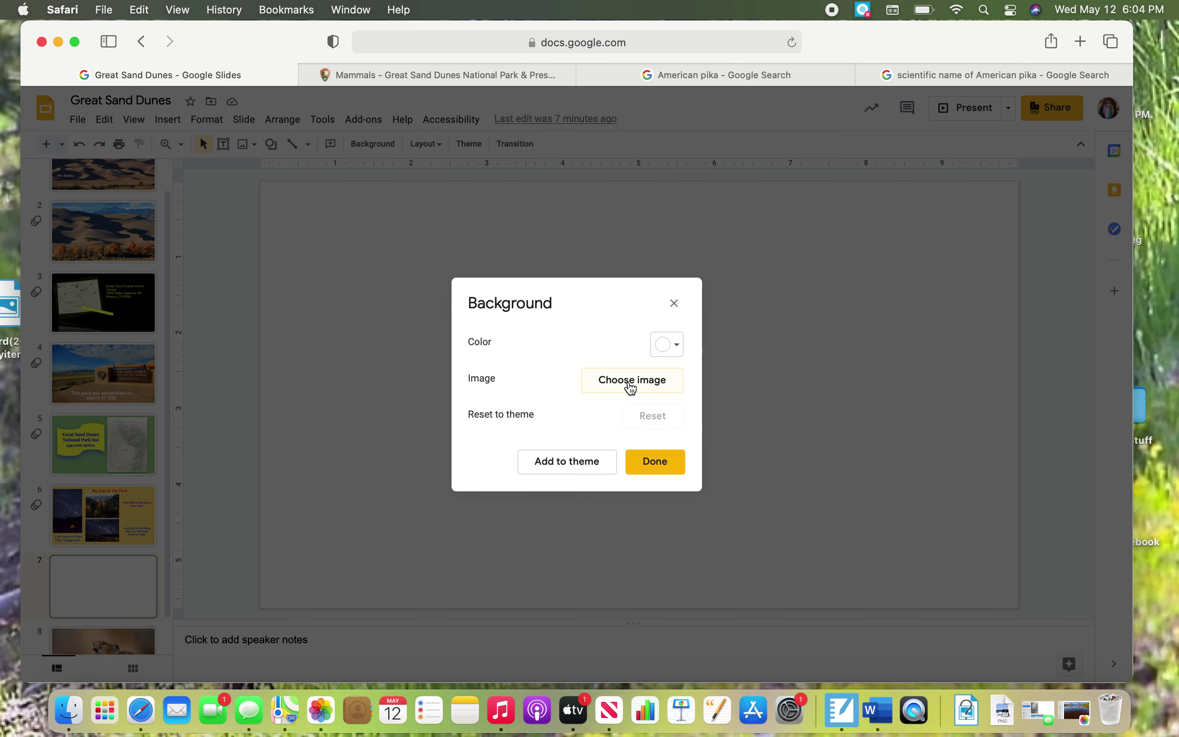
{"action": "left_click", "coordinate": [631, 381]}
{"action": "left_click", "coordinate": [576, 478]}
{"action": "left_click", "coordinate": [425, 207]}
{"action": "left_click", "coordinate": [801, 538]}
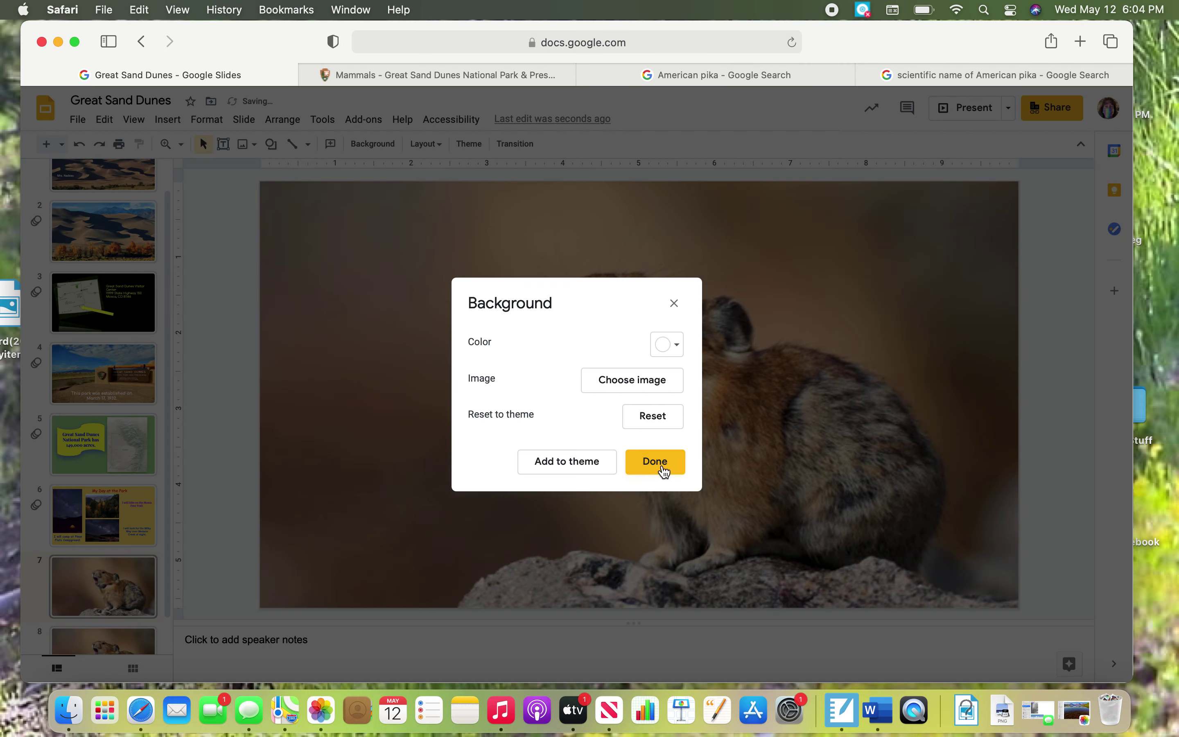
{"action": "left_click", "coordinate": [655, 461]}
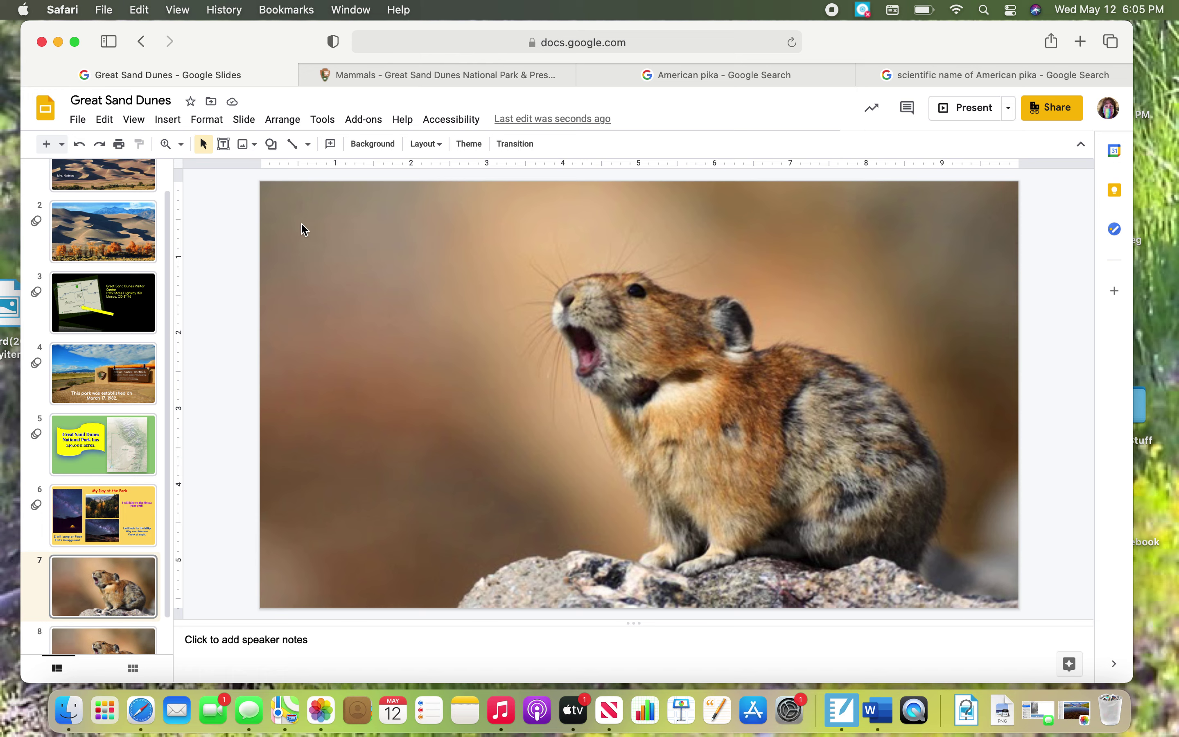
Step: Add a text box reading 'Herbivore' near the slide's top left
{"action": "left_click", "coordinate": [228, 150]}
{"action": "left_click_drag", "start_coordinate": [287, 203], "coordinate": [541, 262]}
{"action": "type", "text": "Herbivore"}
{"action": "left_click", "coordinate": [473, 321]}
Step: Add a second text box with 'American pika' and 'Scientific name -' on two lines
{"action": "left_click", "coordinate": [223, 143]}
{"action": "left_click_drag", "start_coordinate": [282, 286], "coordinate": [488, 344]}
{"action": "type", "text": "American pika"}
{"action": "key", "text": "Return"}
{"action": "type", "text": "Scientific name -"}
{"action": "left_click", "coordinate": [954, 77]}
Step: Scroll the search results to the answer 'Ochotona princeps'
{"action": "scroll", "coordinate": [284, 173], "scroll_direction": "up", "scroll_amount": 1}
{"action": "scroll", "coordinate": [254, 140], "scroll_direction": "up", "scroll_amount": 3}
{"action": "scroll", "coordinate": [254, 146], "scroll_direction": "left", "scroll_amount": 5}
{"action": "scroll", "coordinate": [255, 147], "scroll_direction": "up", "scroll_amount": 2}
{"action": "scroll", "coordinate": [556, 399], "scroll_direction": "up", "scroll_amount": 1}
{"action": "left_click", "coordinate": [564, 403]}
Step: Copy 'Ochotona princeps' from the results and paste it after 'Scientific name -'
{"action": "left_click_drag", "start_coordinate": [563, 404], "coordinate": [207, 413]}
{"action": "key", "text": "super+c"}
{"action": "left_click", "coordinate": [178, 76]}
{"action": "key", "text": "super+v"}
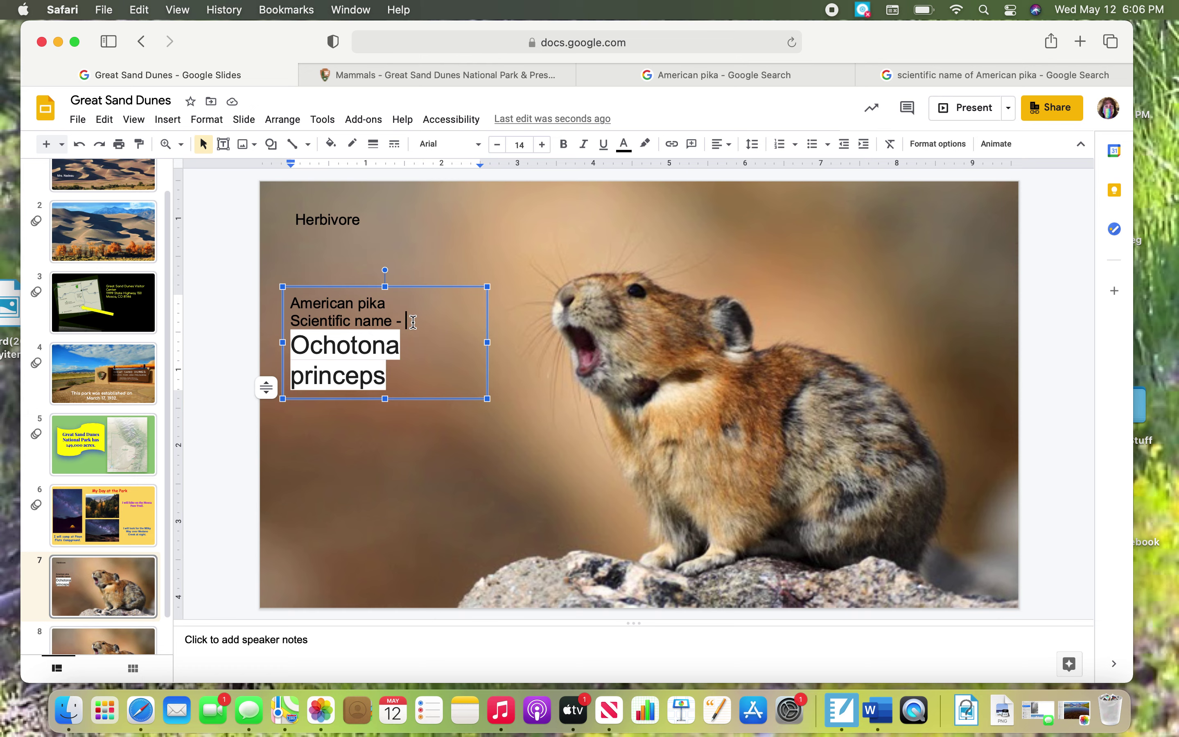
Step: Retype 'Ochotona princeps' in matching text and delete the leftover pasted text
{"action": "type", "text": "Ochotona princeps"}
{"action": "key", "text": "Return"}
{"action": "key", "text": "shift+Right"}
{"action": "key", "text": "BackSpace"}
{"action": "key", "text": "BackSpace"}
{"action": "key", "text": "BackSpace"}
{"action": "key", "text": "BackSpace"}
{"action": "key", "text": "BackSpace"}
{"action": "key", "text": "BackSpace"}
{"action": "key", "text": "BackSpace"}
{"action": "key", "text": "BackSpace"}
{"action": "key", "text": "BackSpace"}
{"action": "key", "text": "BackSpace"}
{"action": "key", "text": "BackSpace"}
{"action": "key", "text": "BackSpace"}
{"action": "key", "text": "BackSpace"}
{"action": "key", "text": "BackSpace"}
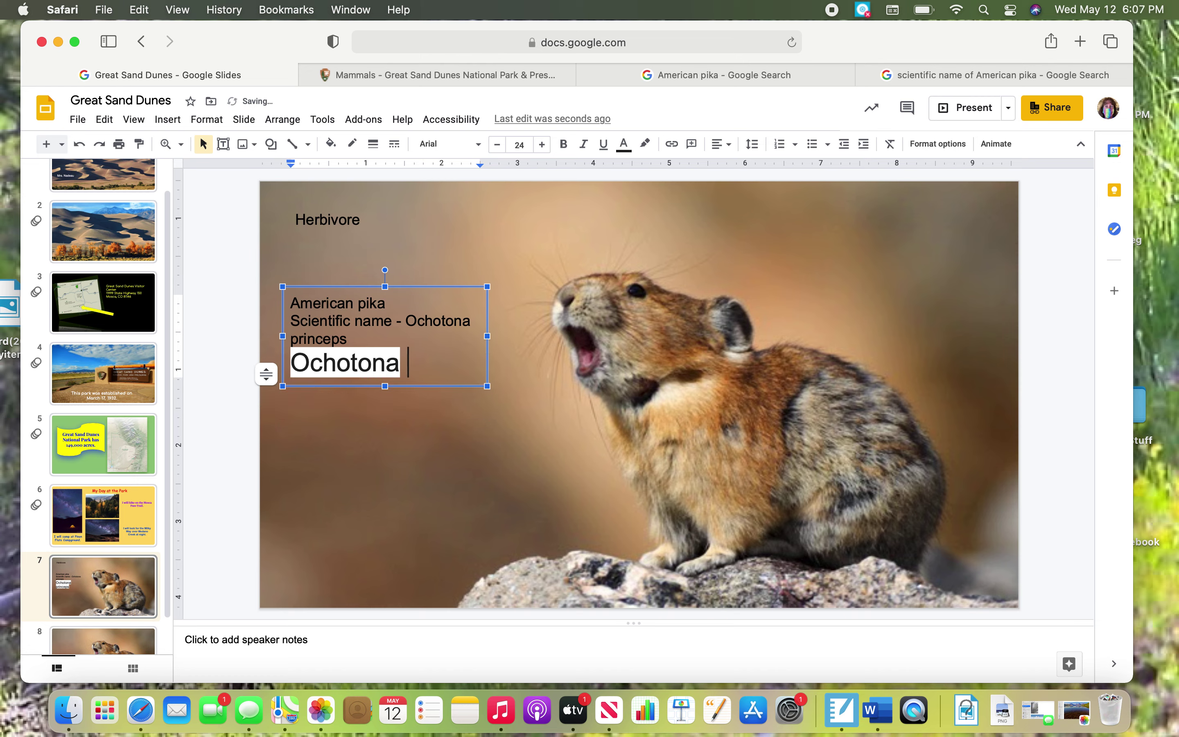
{"action": "key", "text": "BackSpace"}
{"action": "key", "text": "BackSpace"}
{"action": "key", "text": "BackSpace"}
{"action": "key", "text": "BackSpace"}
Step: Widen the text box so 'Scientific name - Ochotona princeps' fits on one line
{"action": "left_click_drag", "start_coordinate": [489, 330], "coordinate": [539, 323]}
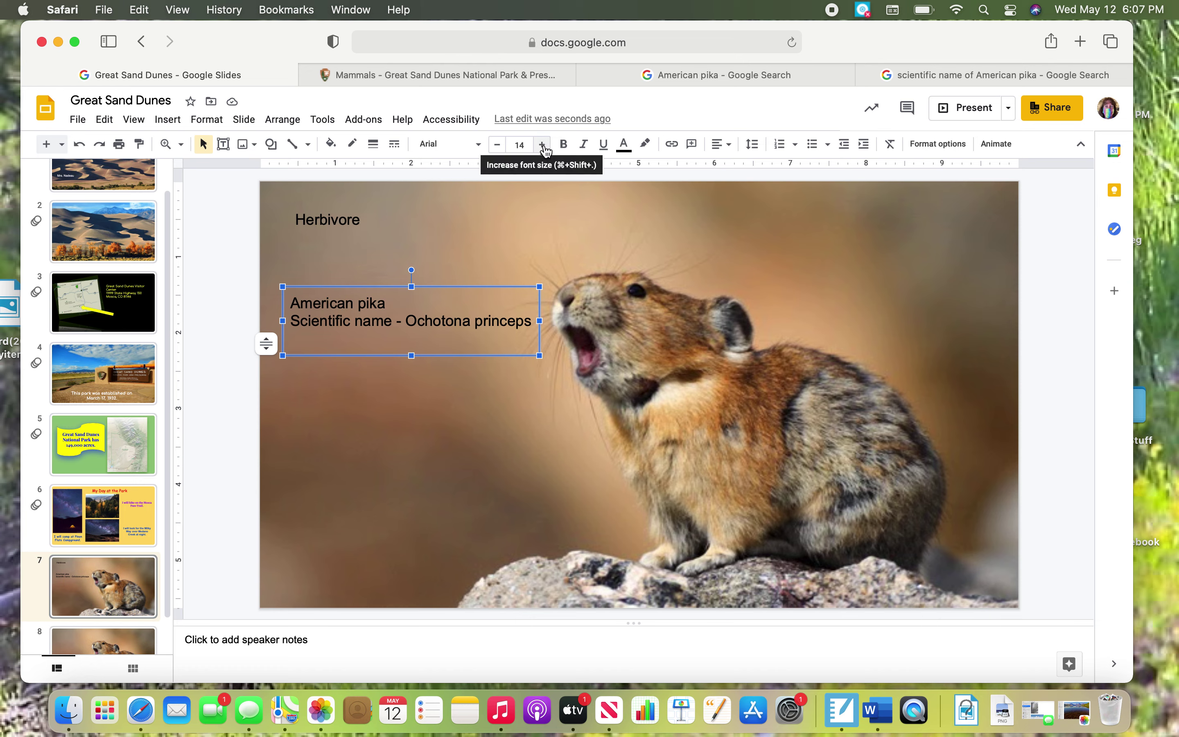
Step: Show slide 8 with the pika photo and its yellow, orange and maroon text
{"action": "left_click", "coordinate": [138, 647]}
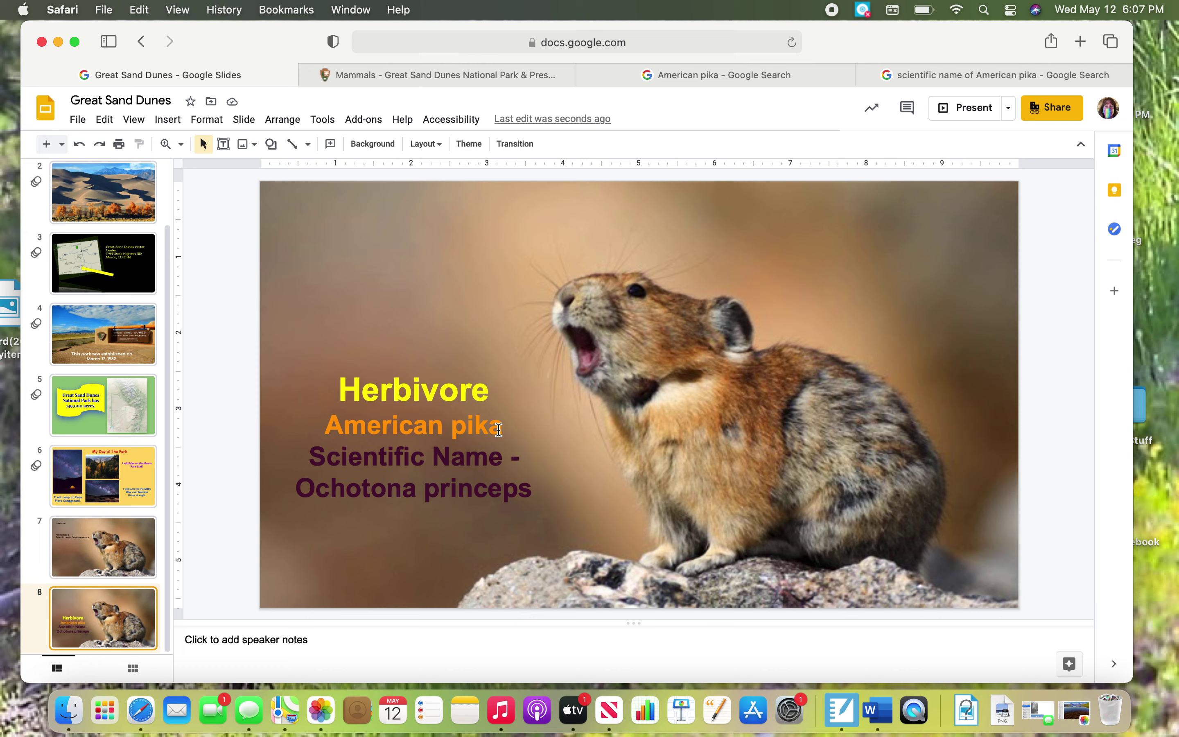